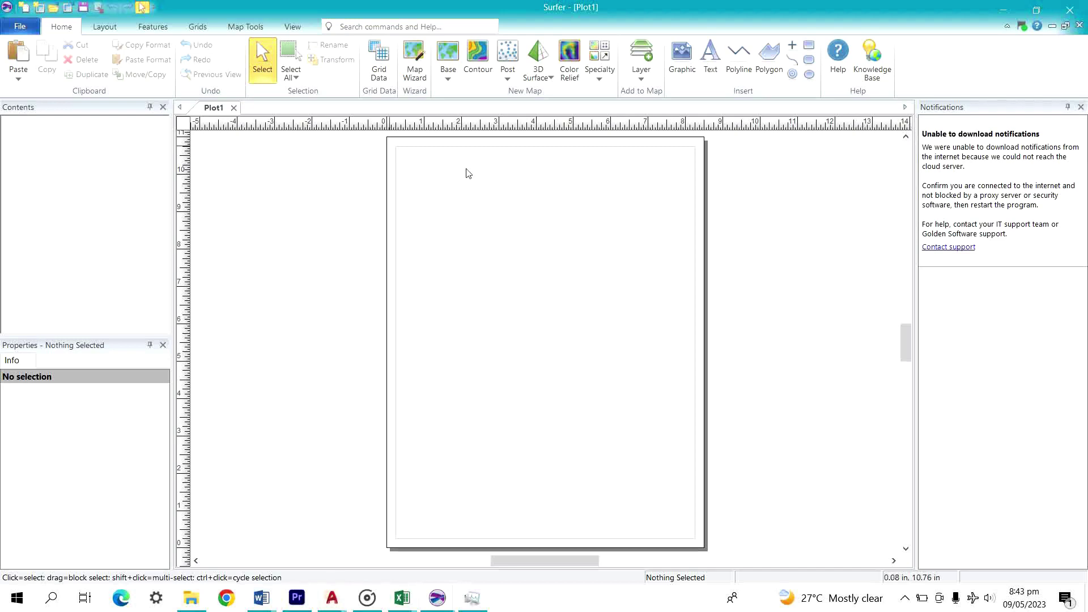
Choose Open in Worksheet from the File menu to browse for a data file.
left_click(10, 26)
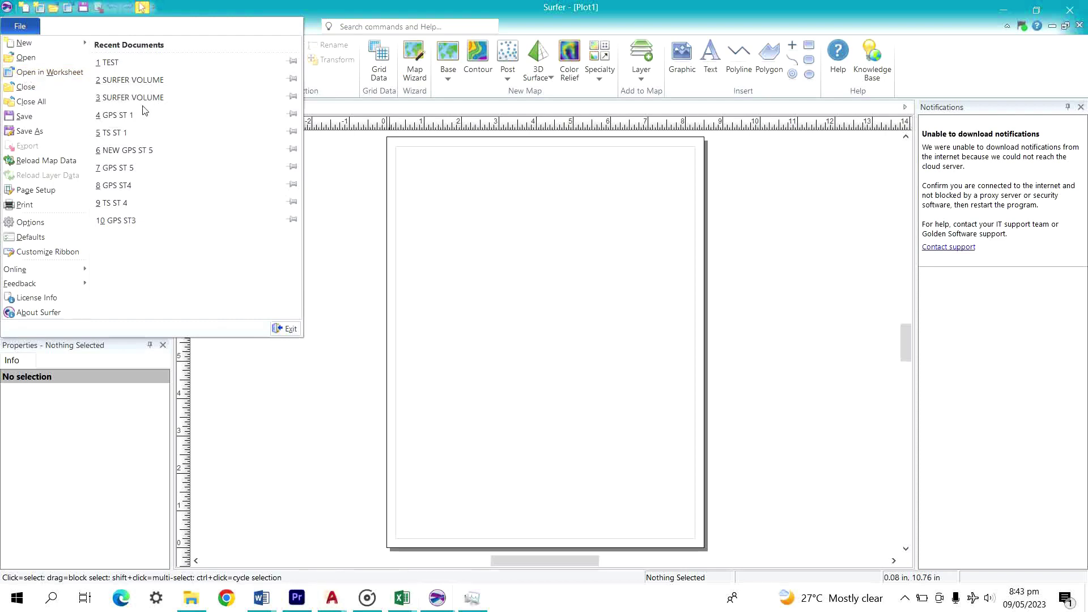
left_click(353, 259)
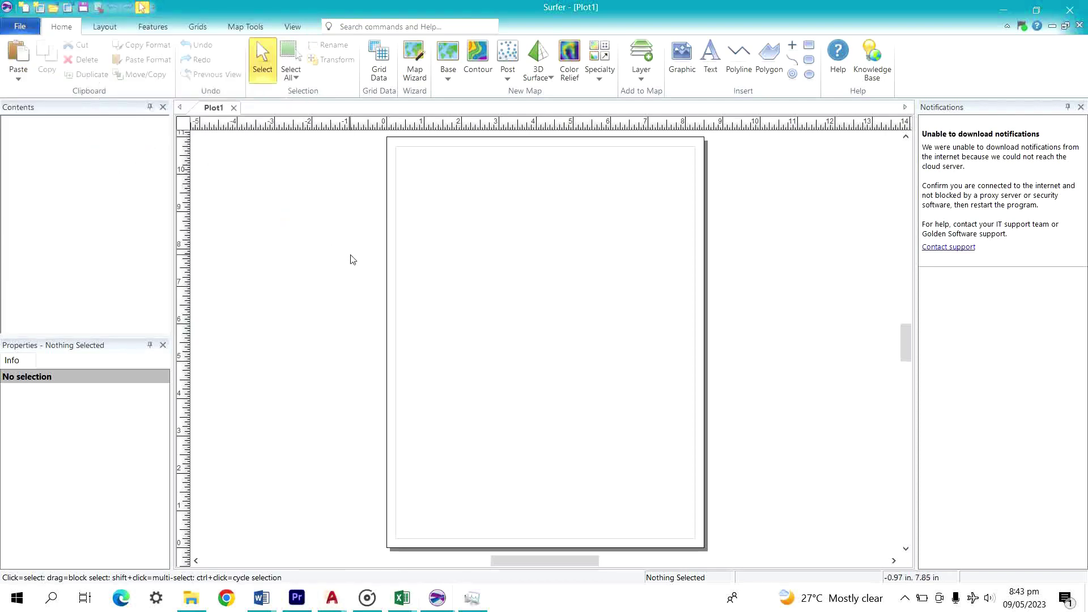
left_click(18, 29)
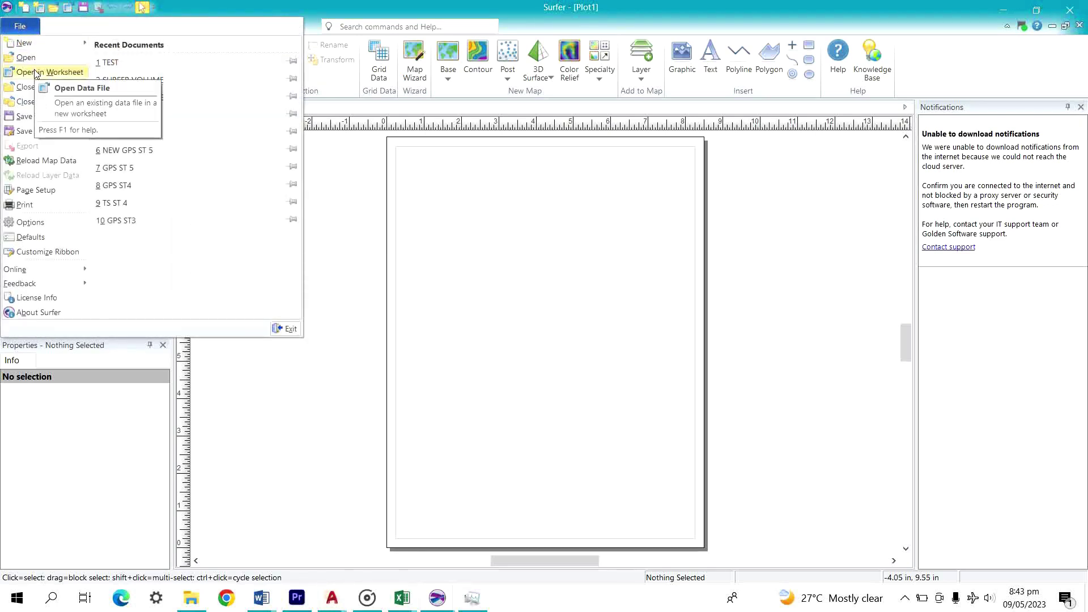
left_click(605, 365)
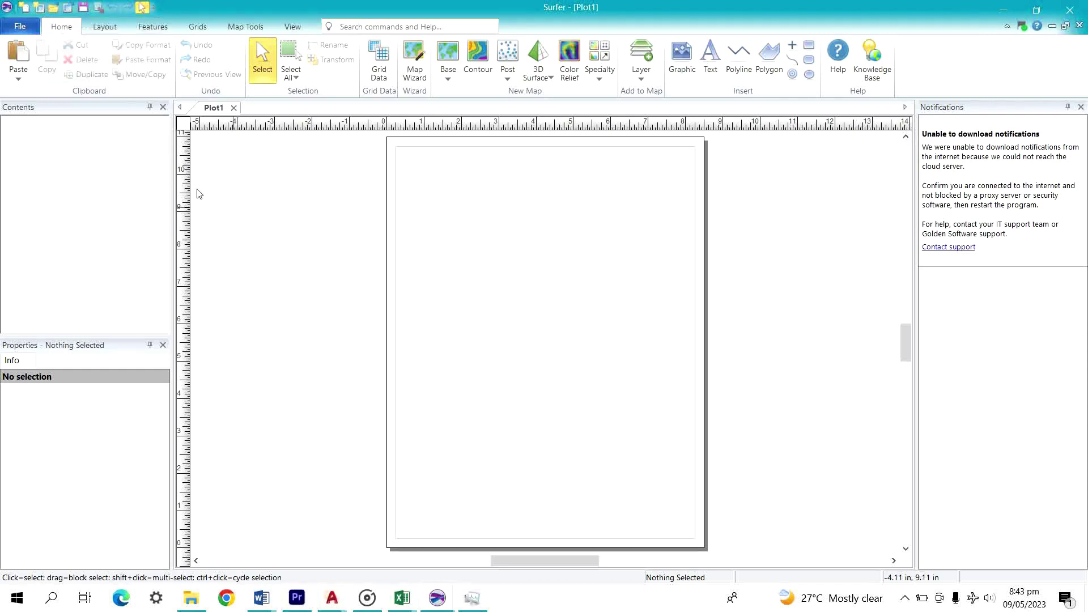
left_click(19, 25)
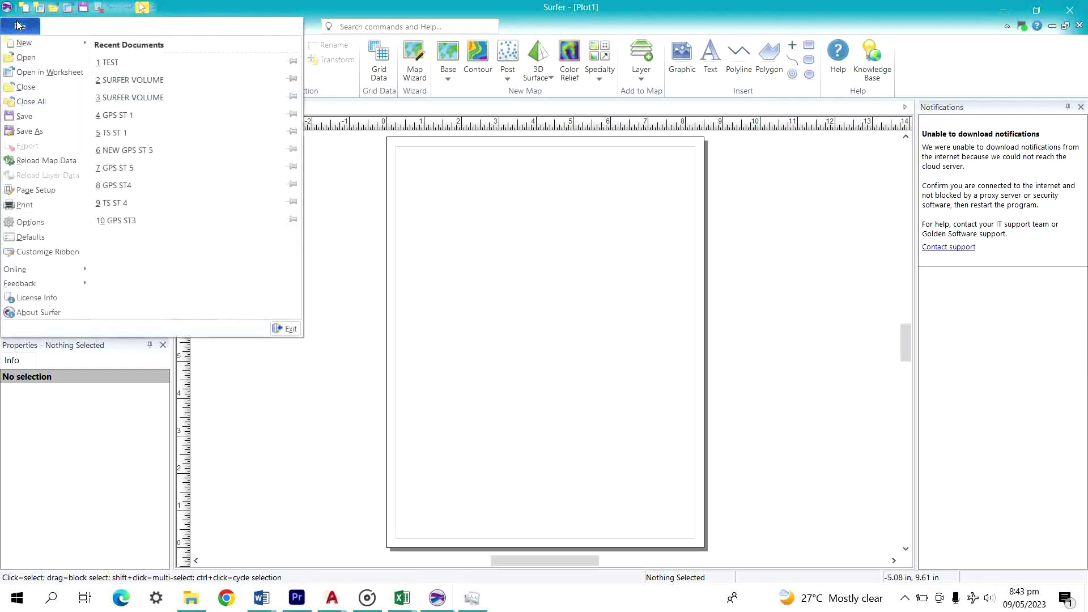
left_click(52, 72)
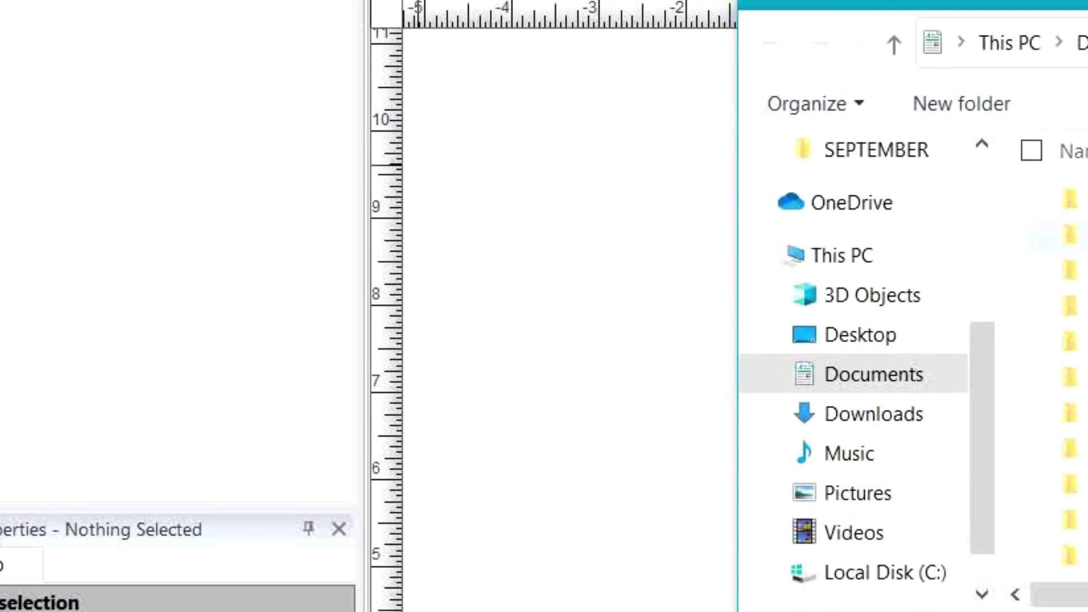
Open the Excel file 123 from the Desktop folder.
left_click(862, 348)
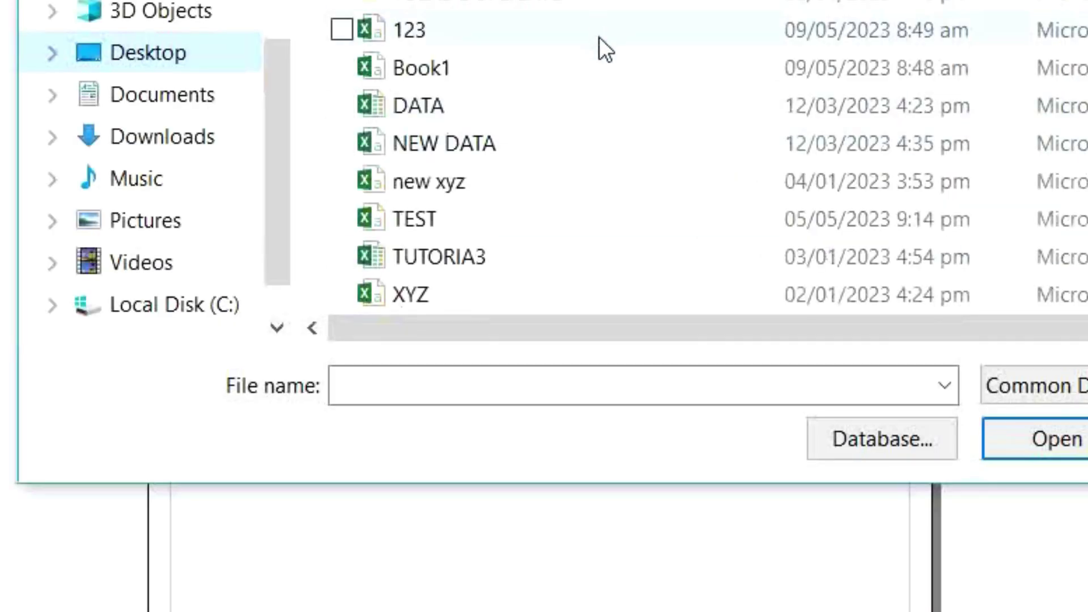
left_click(600, 36)
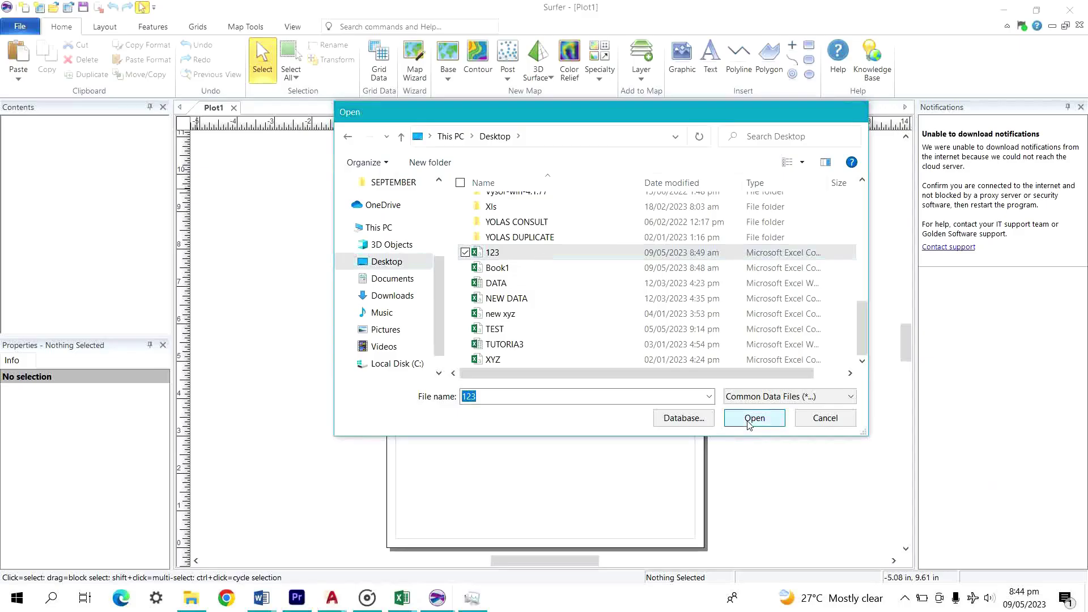
left_click(1039, 447)
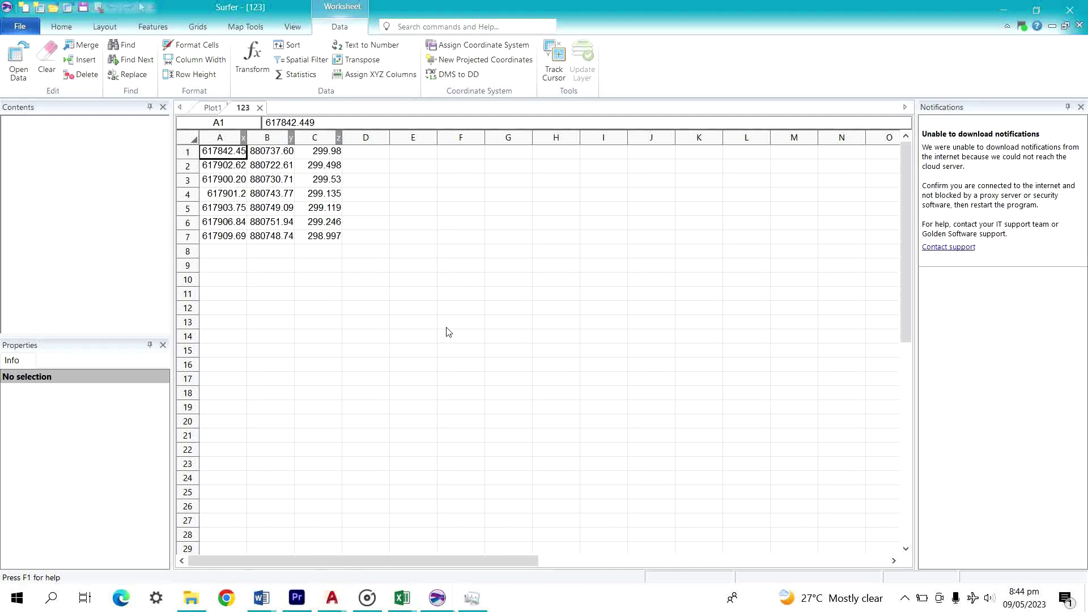
Launch New Projected Coordinates from the Data tab for the 123 worksheet.
left_click(460, 64)
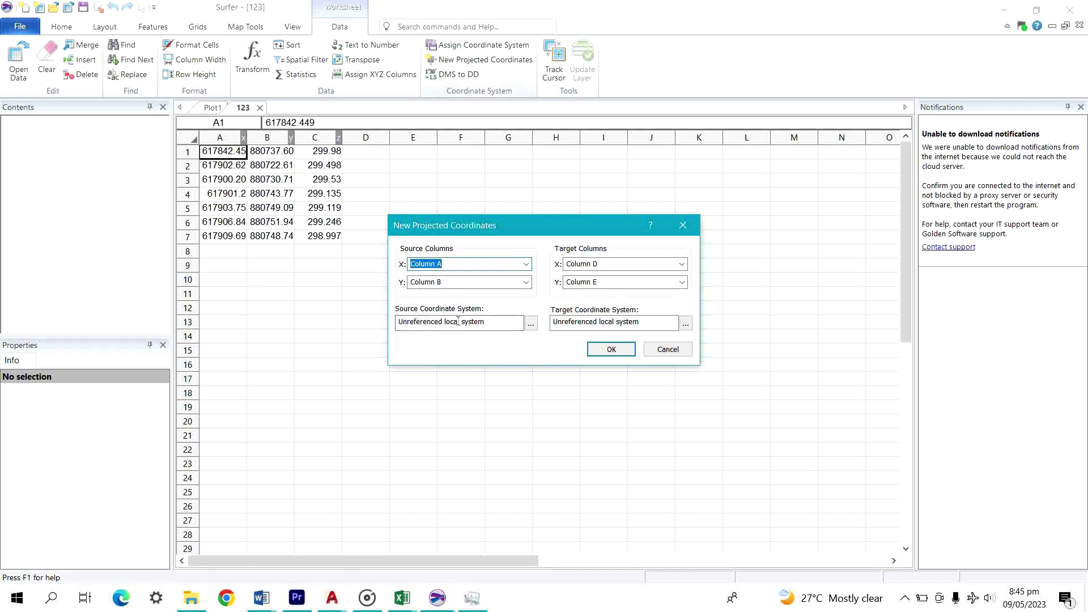
Open the Source Coordinate System picker for columns A and B.
left_click(531, 327)
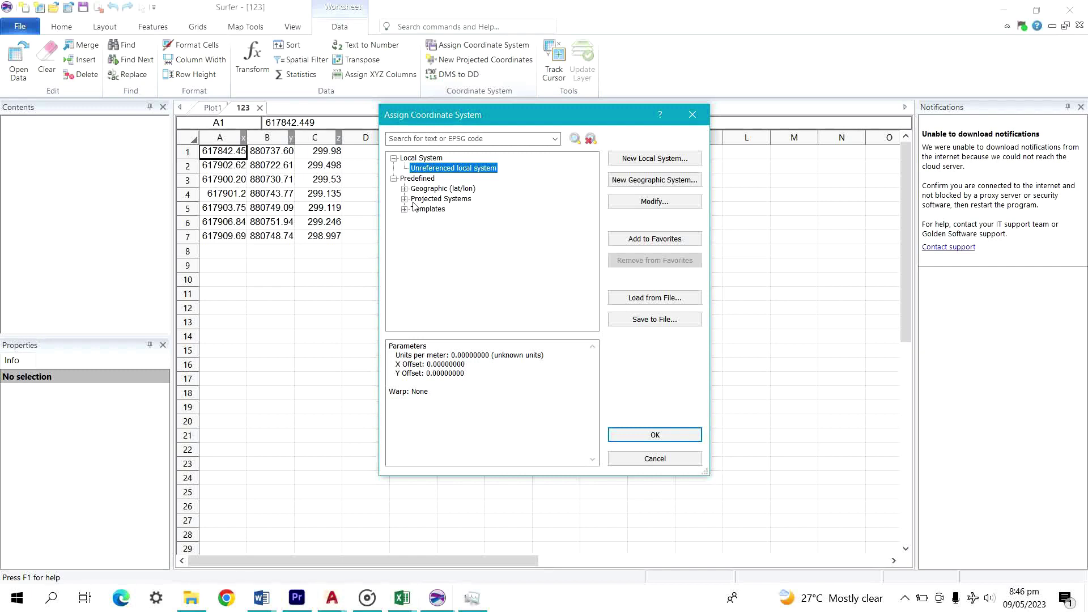
Assign Minna UTM zone 31N, under UTM Africa > Nigeria, as the source system.
left_click(404, 199)
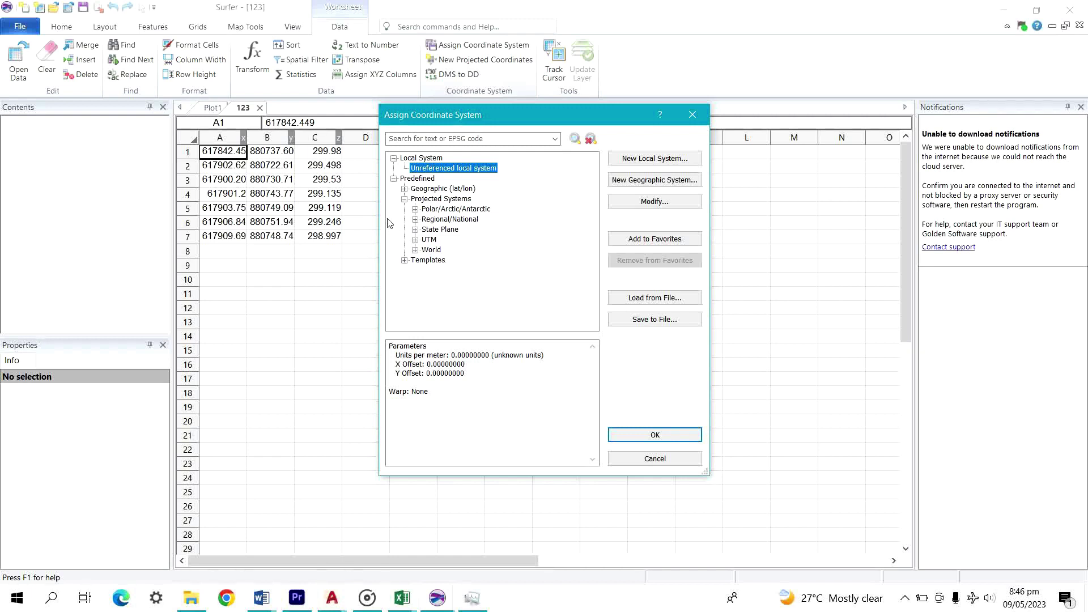
left_click(415, 240)
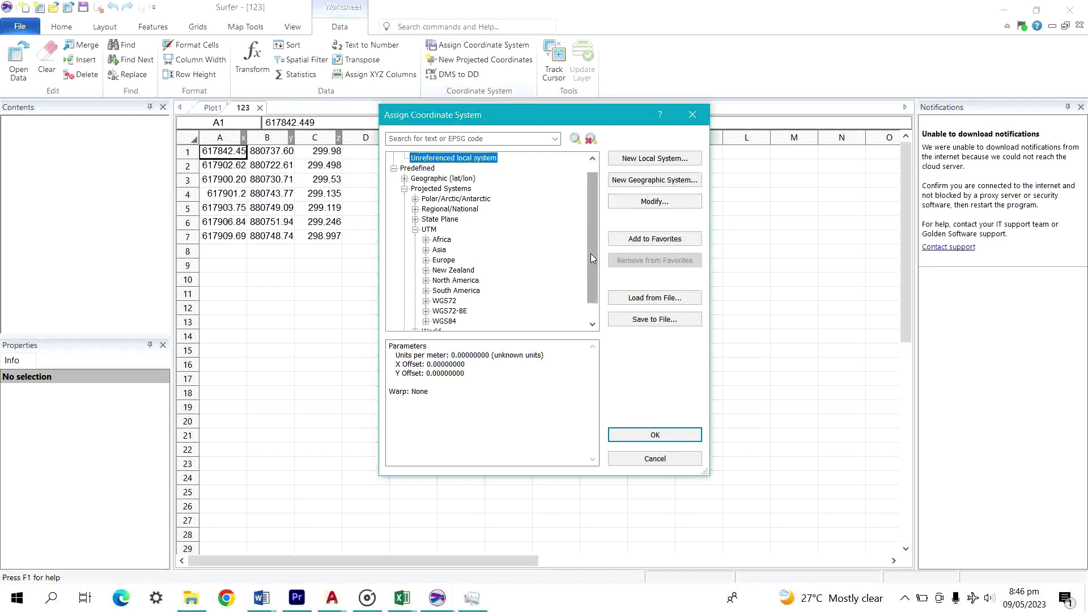
scroll(591, 258, "down", 1)
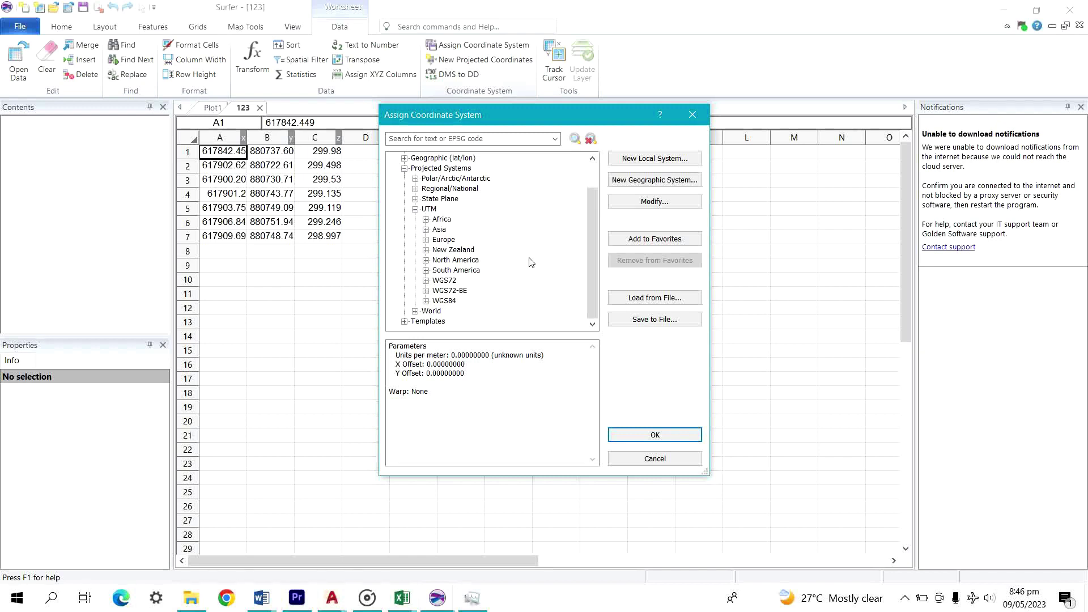
scroll(593, 252, "up", 1)
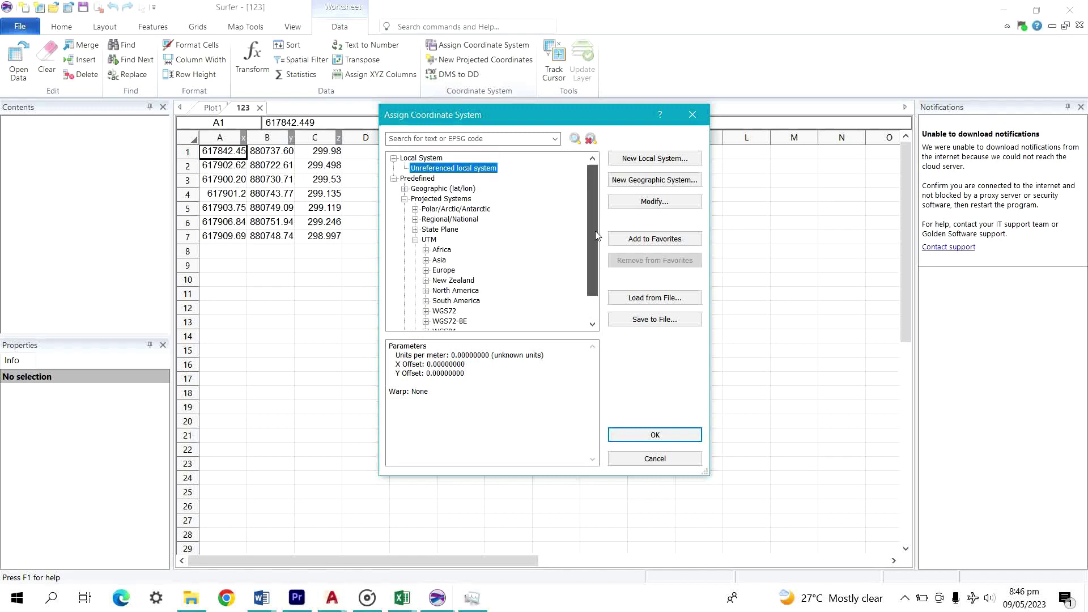
left_click(425, 249)
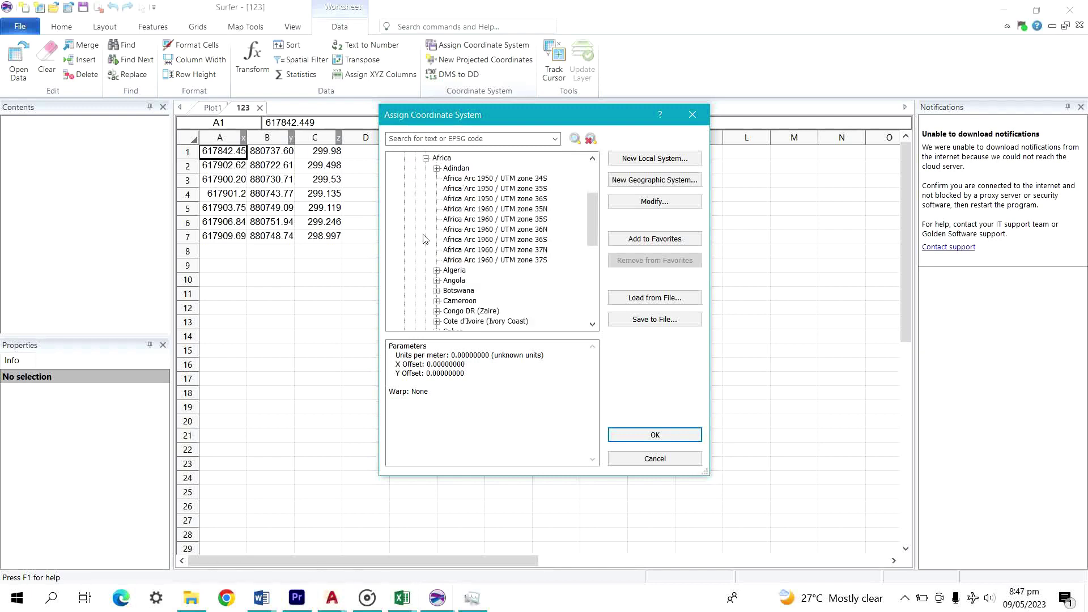
left_click(427, 159)
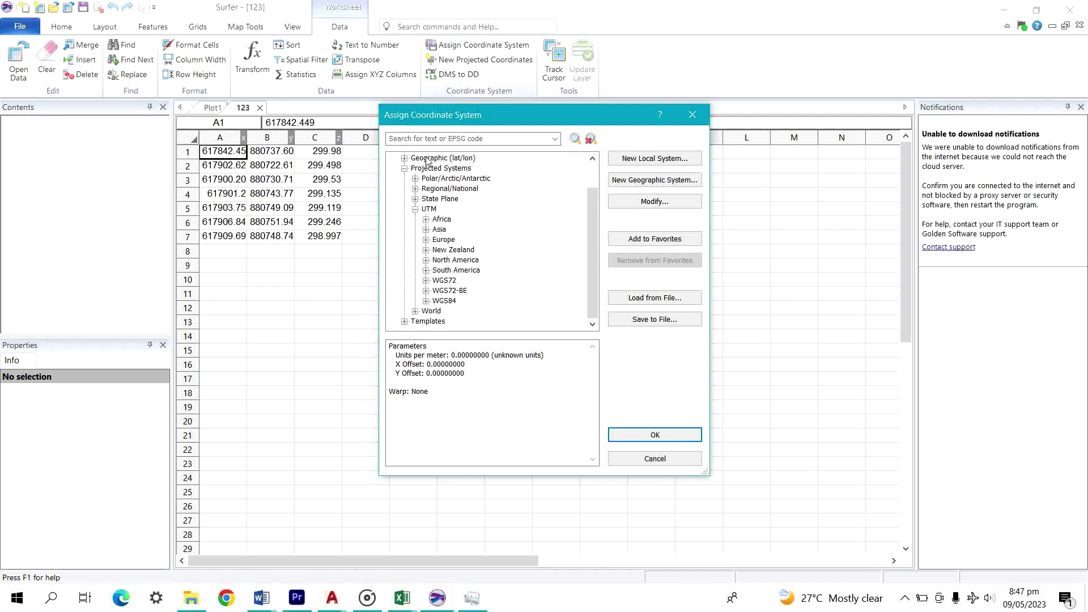
left_click(425, 220)
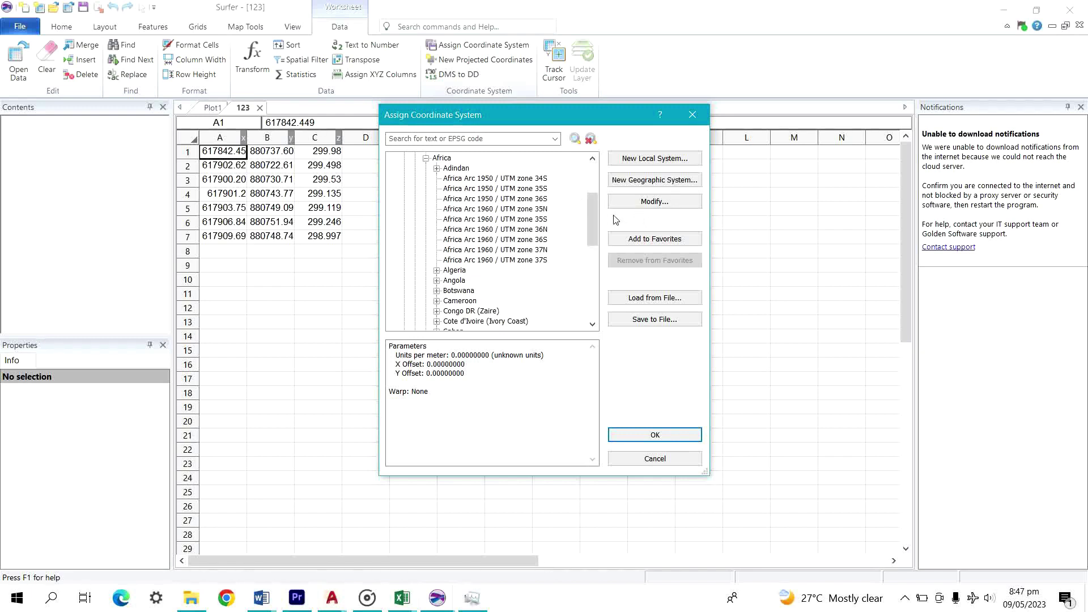
left_click_drag(593, 211, 591, 246)
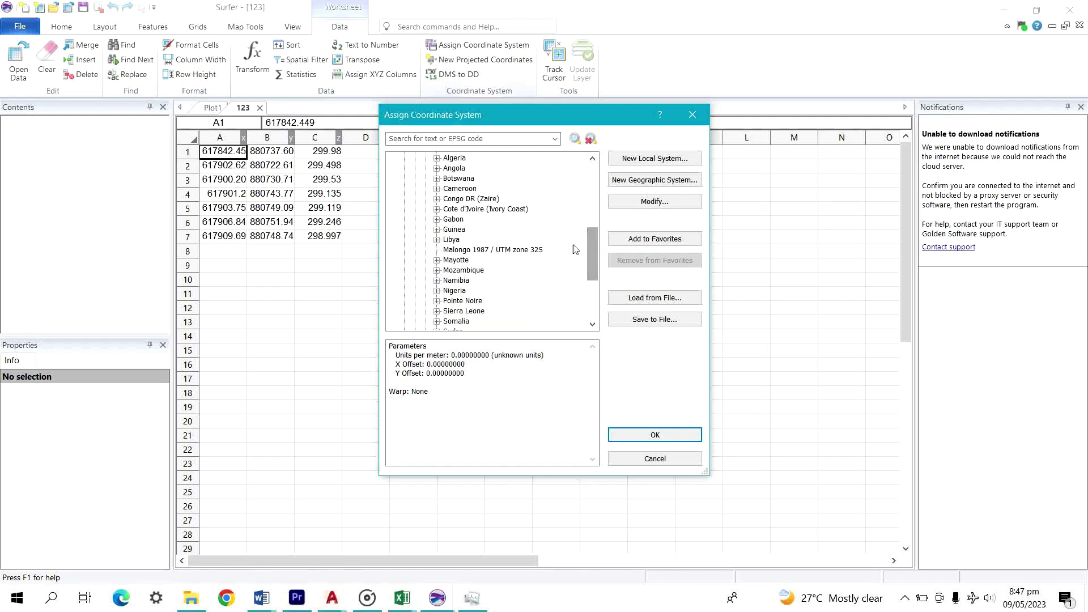
left_click(437, 290)
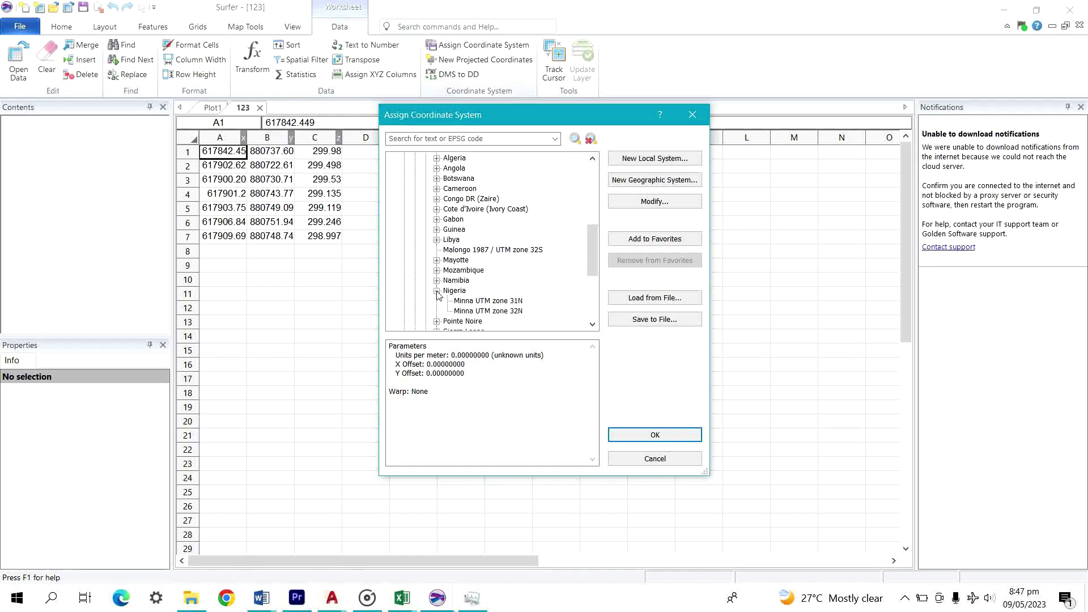
left_click(492, 303)
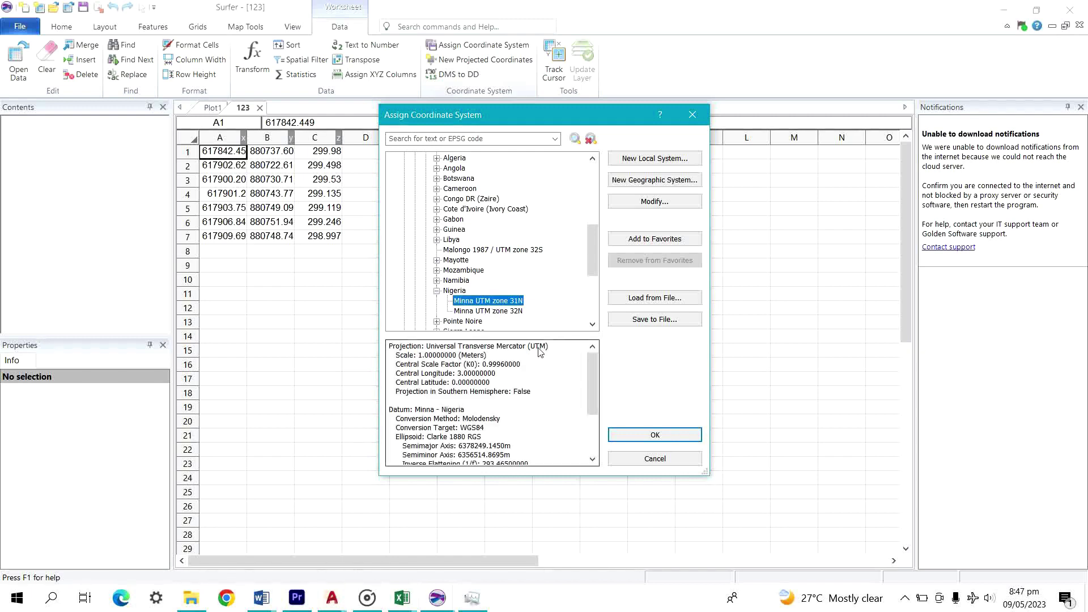
left_click(648, 437)
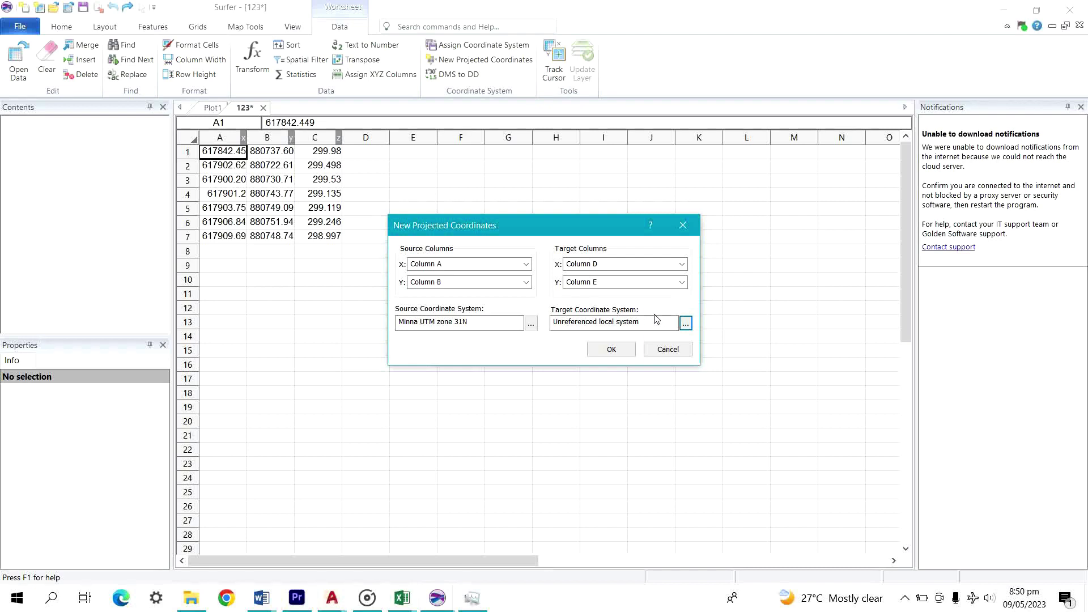
Open the Target Coordinate System picker for columns D and E.
left_click(686, 325)
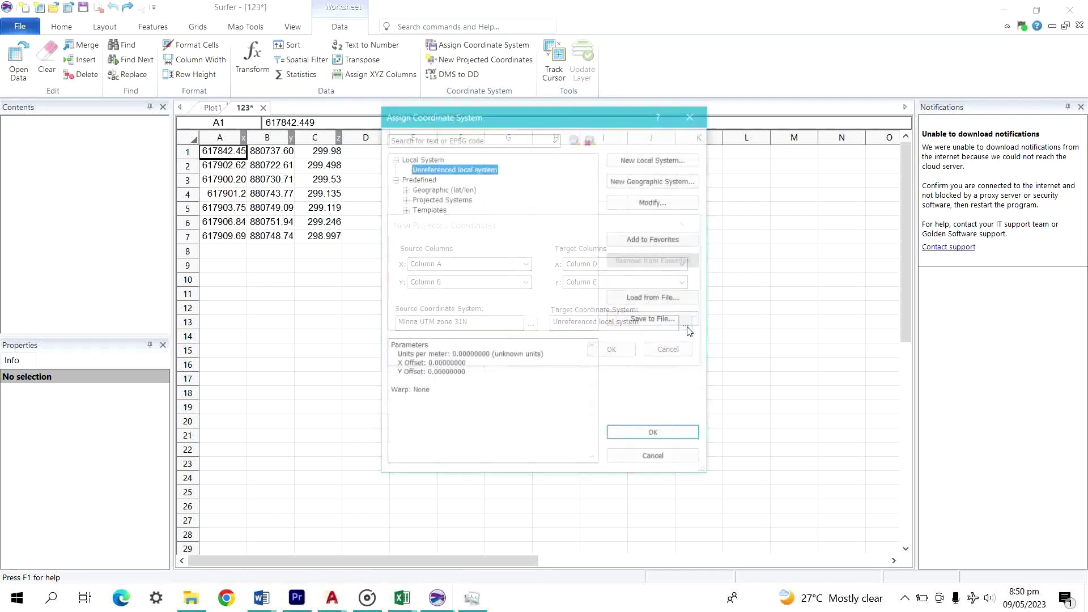
Assign World Geodetic System 1984 from the Geographic (lat/lon) list as the target.
left_click(403, 188)
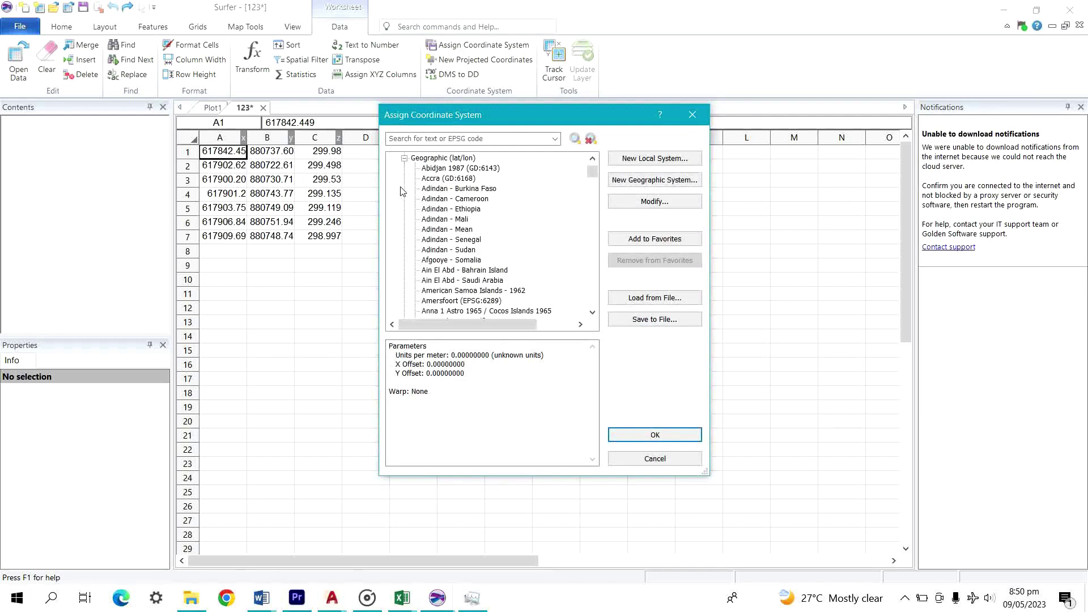
scroll(578, 204, "up", 1)
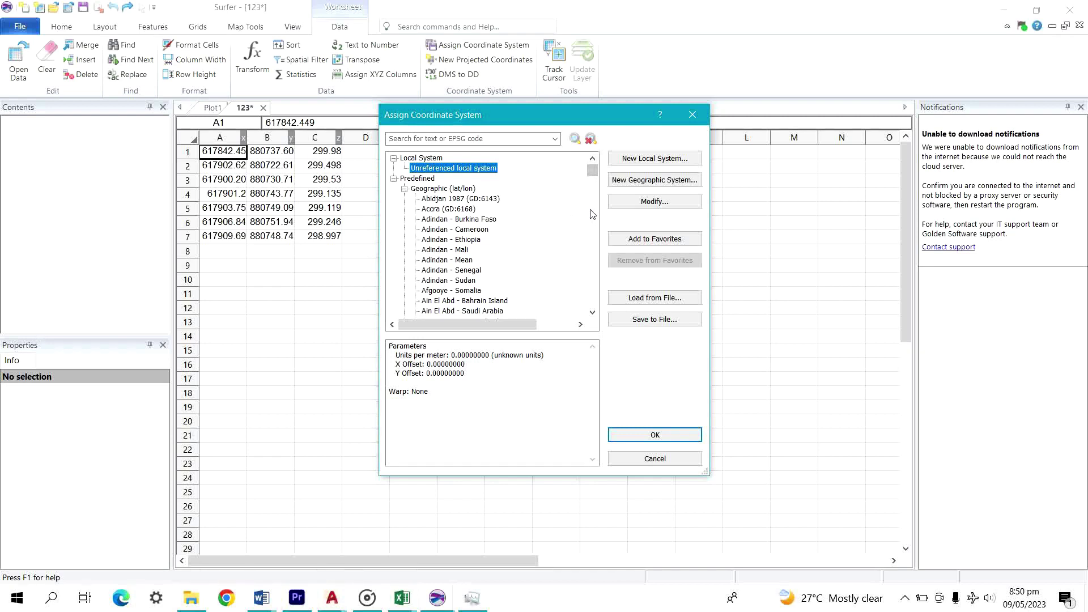
key("w")
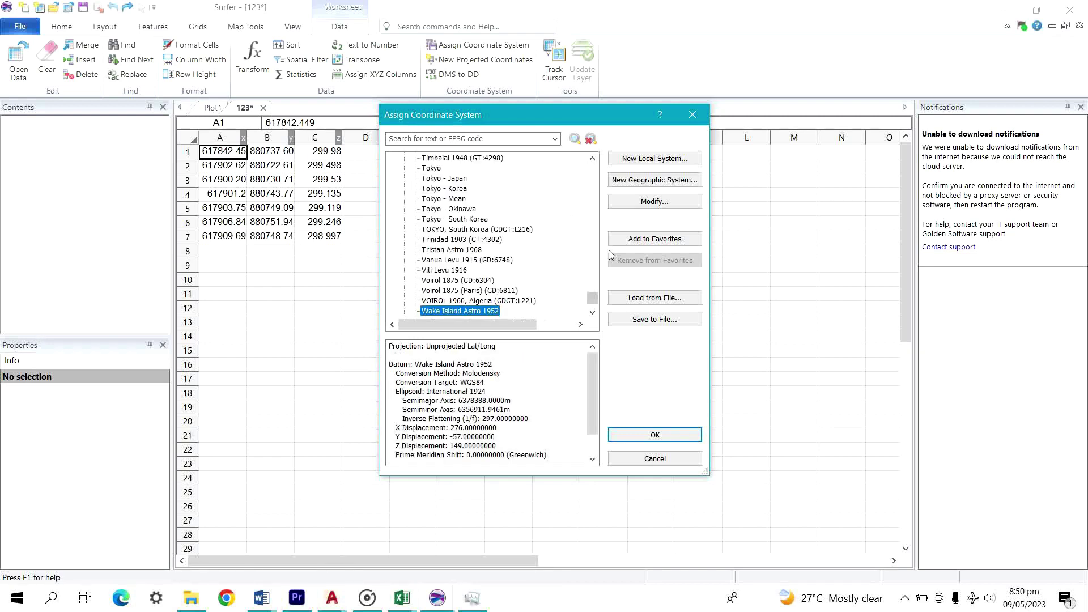
scroll(594, 299, "down", 3)
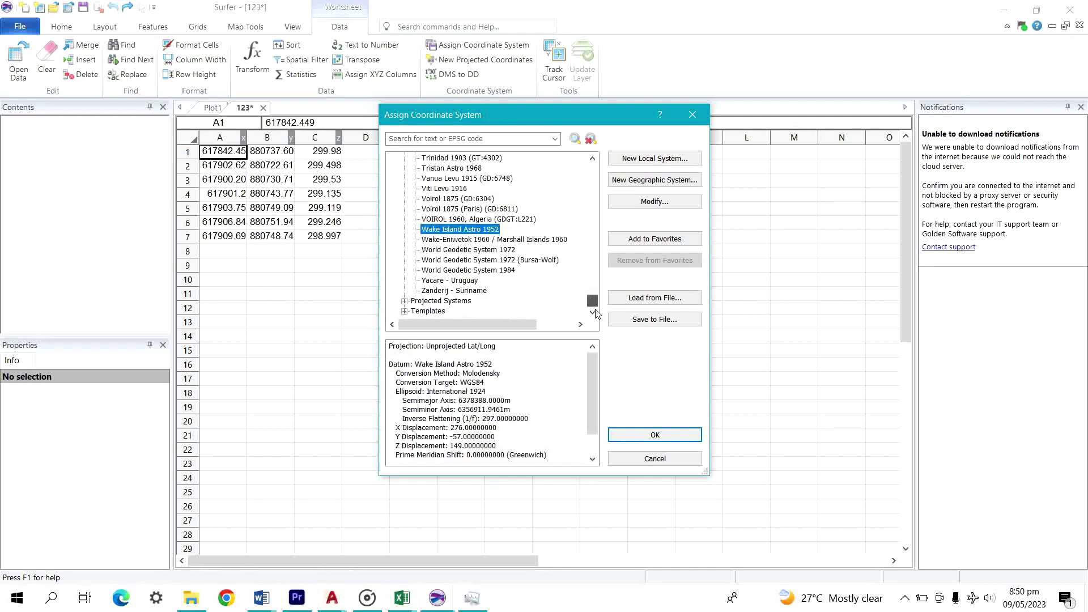
left_click(463, 271)
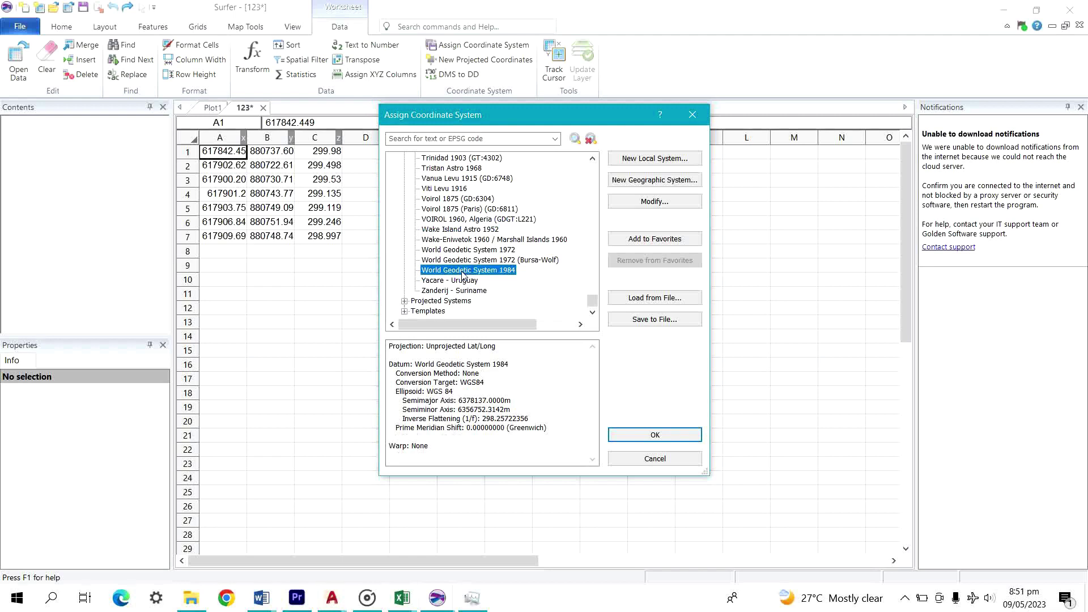
left_click(669, 435)
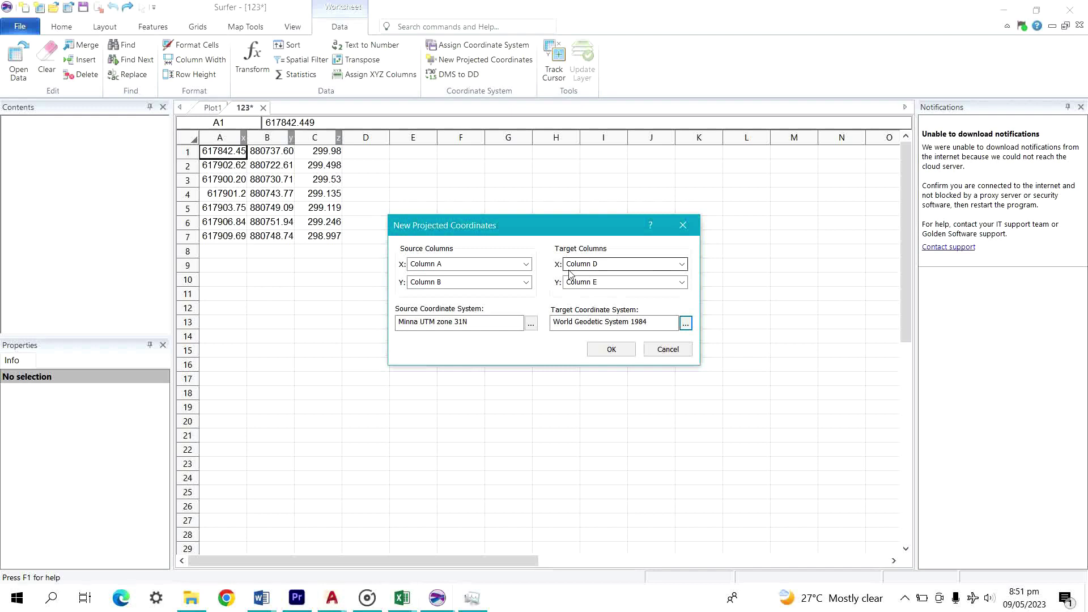
Output converted X to Column F and Y to Column G, run it, and close DMS to DD.
left_click(683, 265)
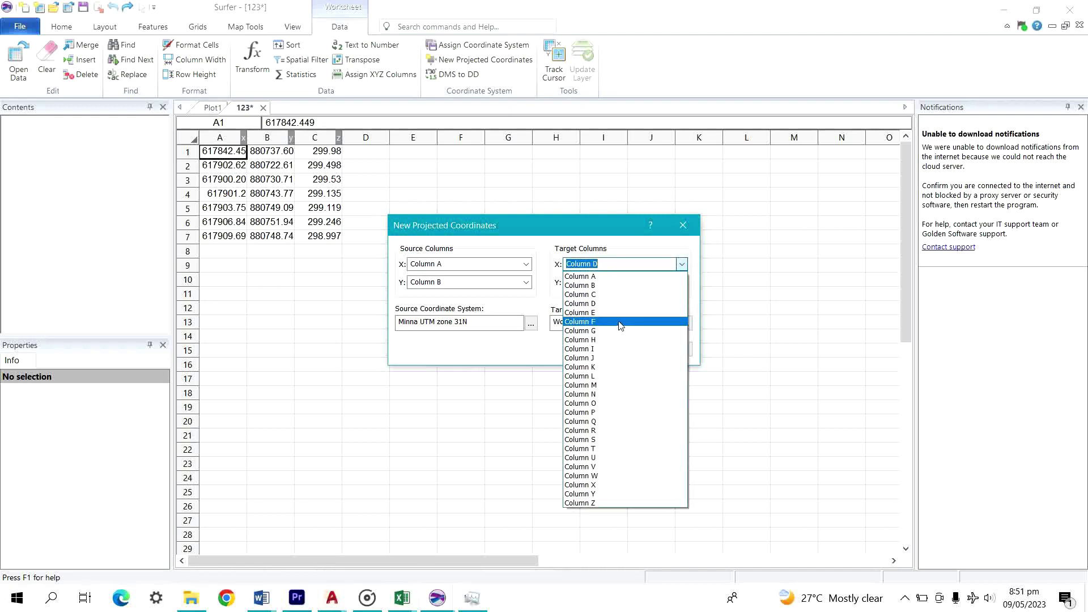
left_click(621, 322)
left_click(682, 282)
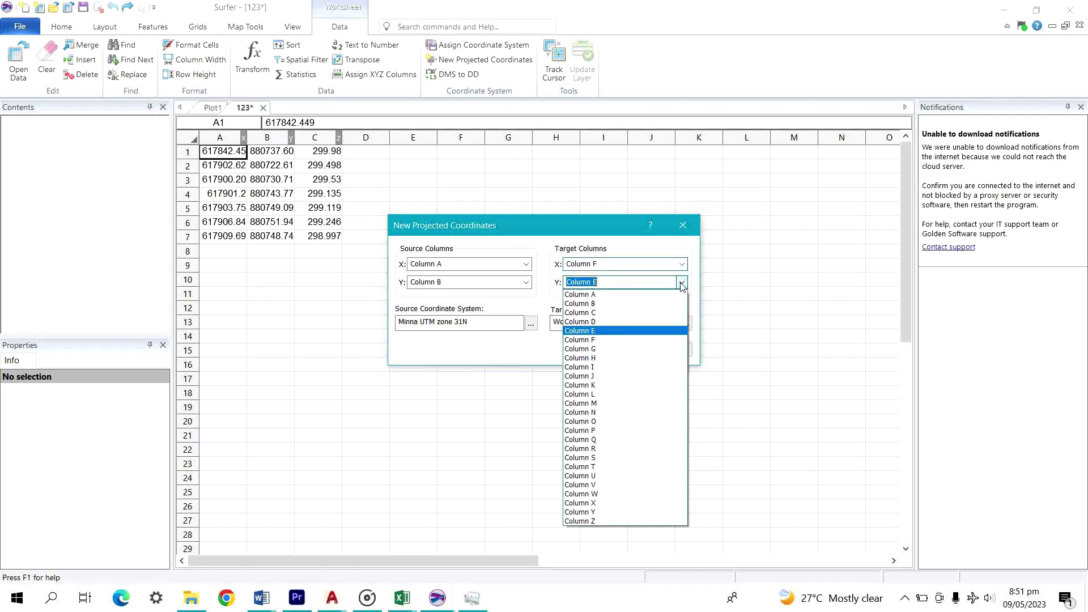
left_click(636, 350)
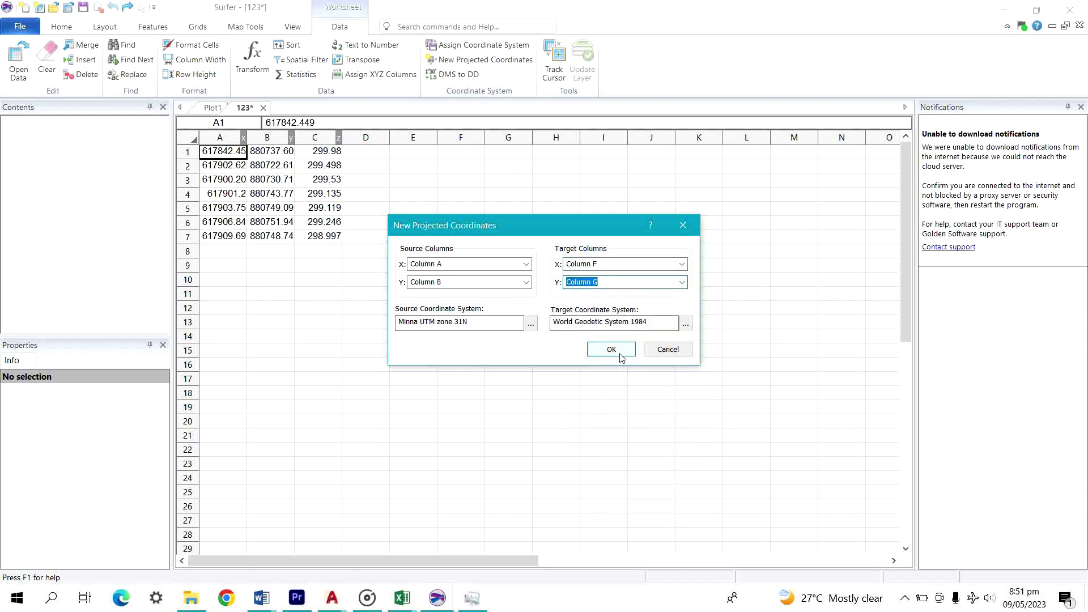
left_click(620, 350)
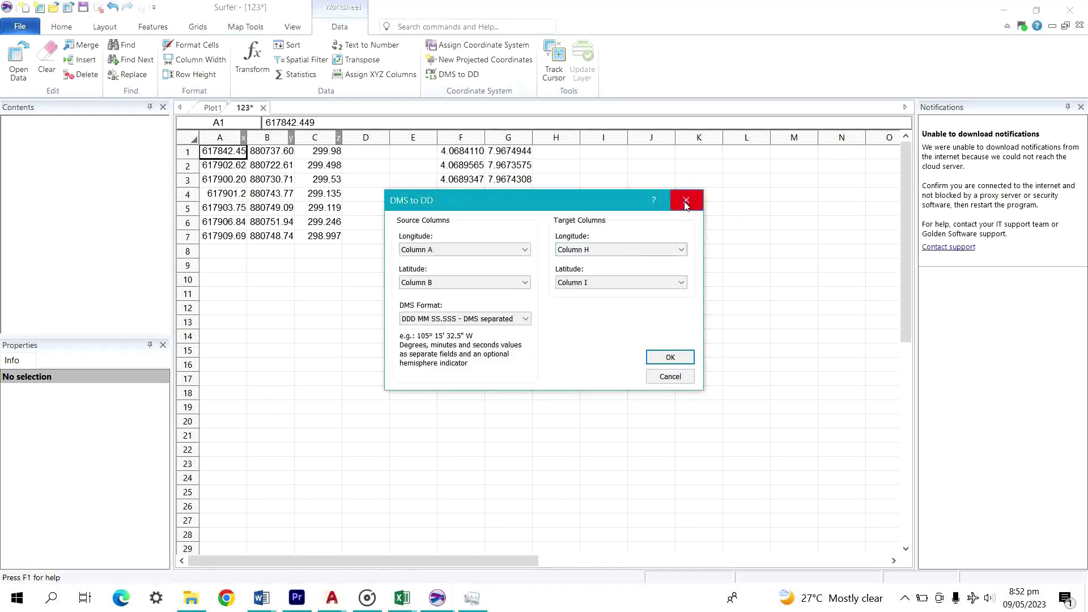
left_click(688, 203)
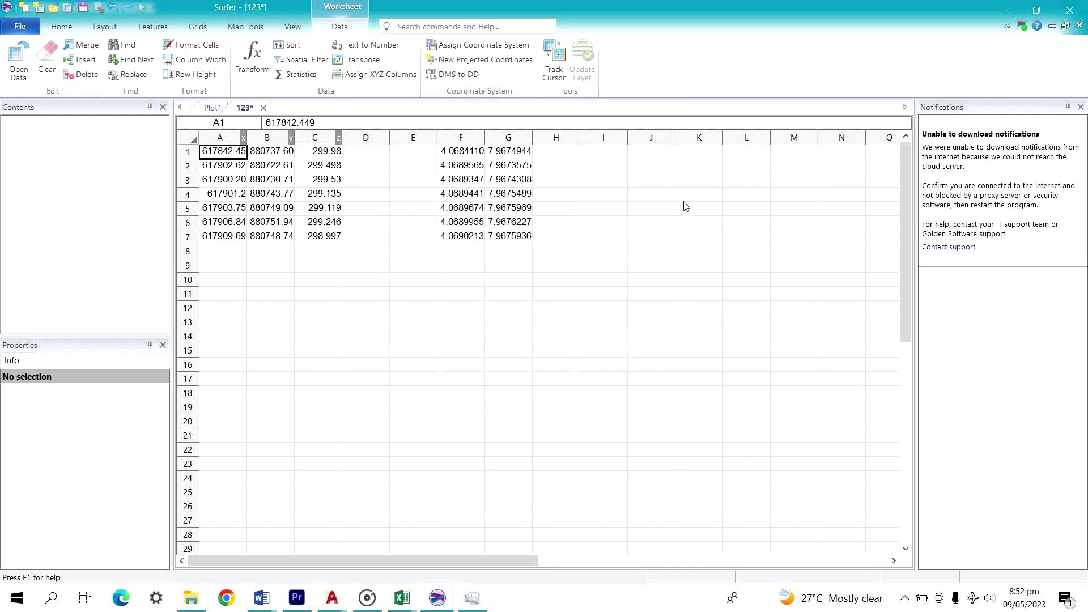